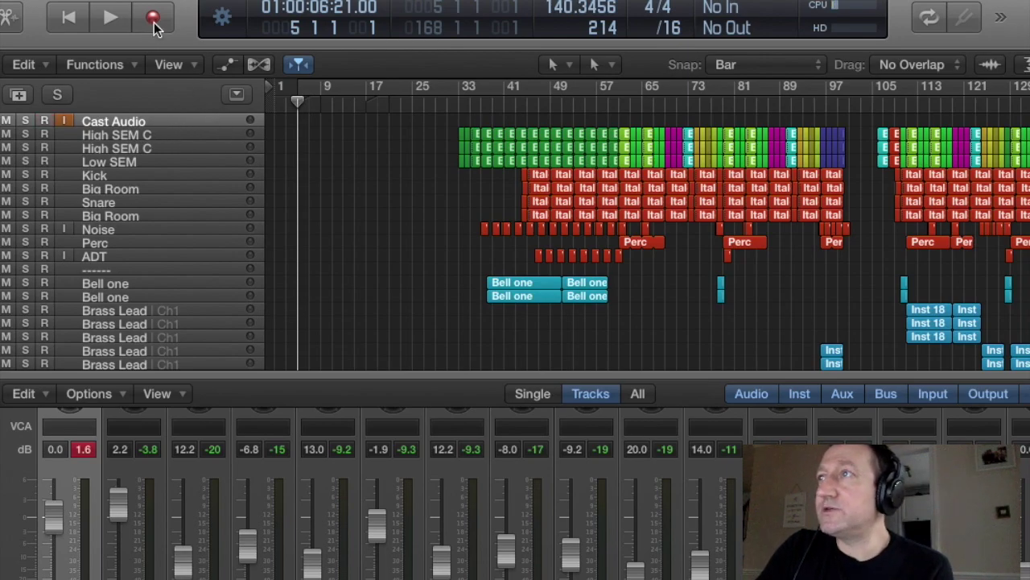
- Place the playhead at bar 21 and start recording onto the Cast Audio track
click(345, 101)
click(389, 100)
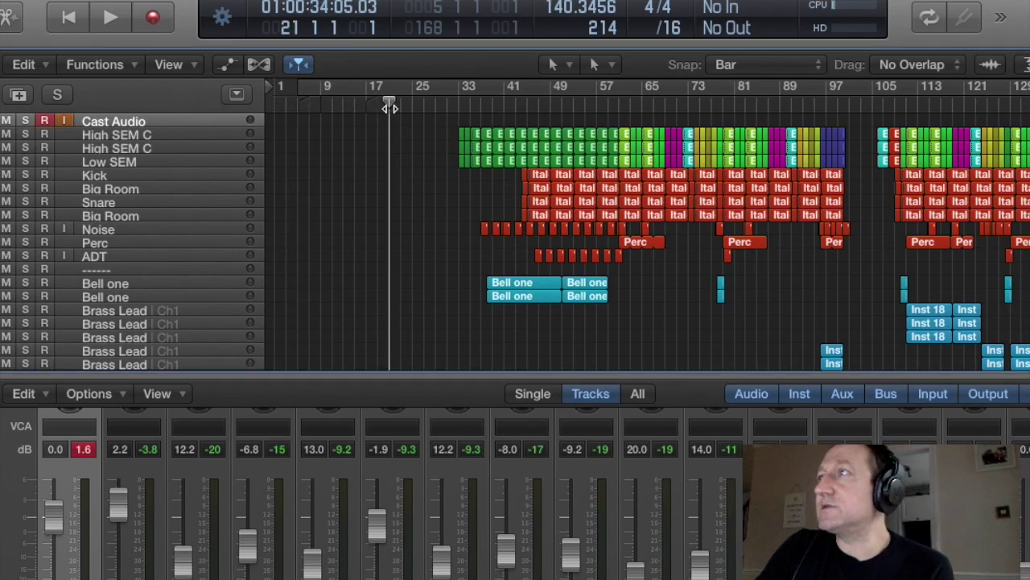
click(153, 17)
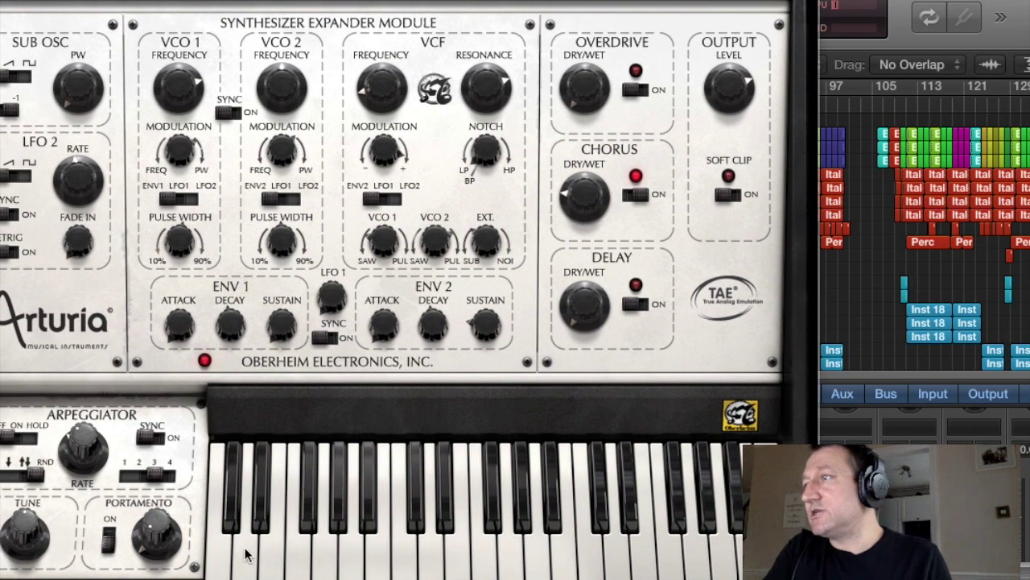
- Close the Arturia SEM plug-in window to return to the Tracks area and Mixer
click(367, 94)
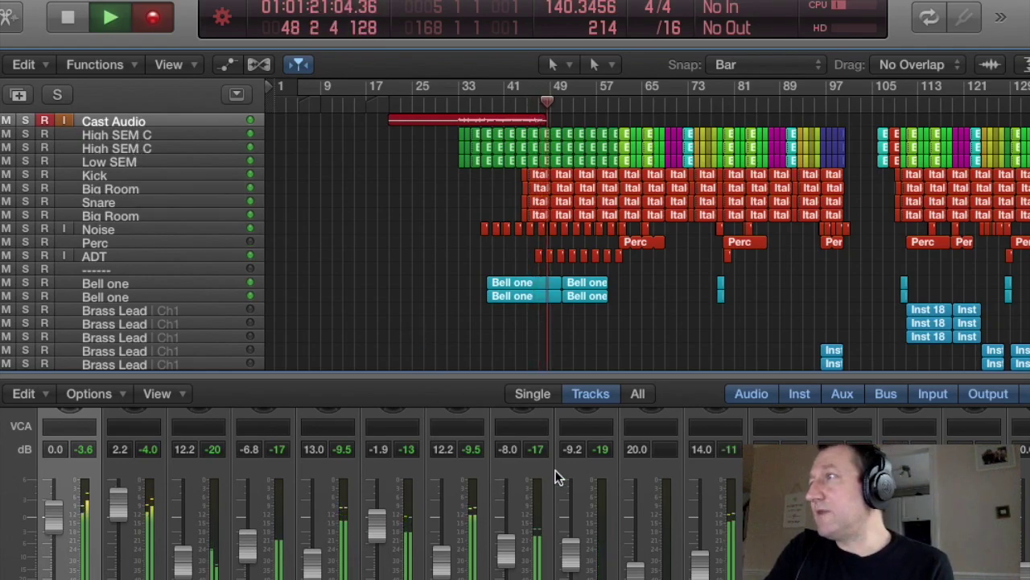
- Scroll the Mixer channel strips sideways to check channel levels while recording continues
scroll(556, 475, right, 10)
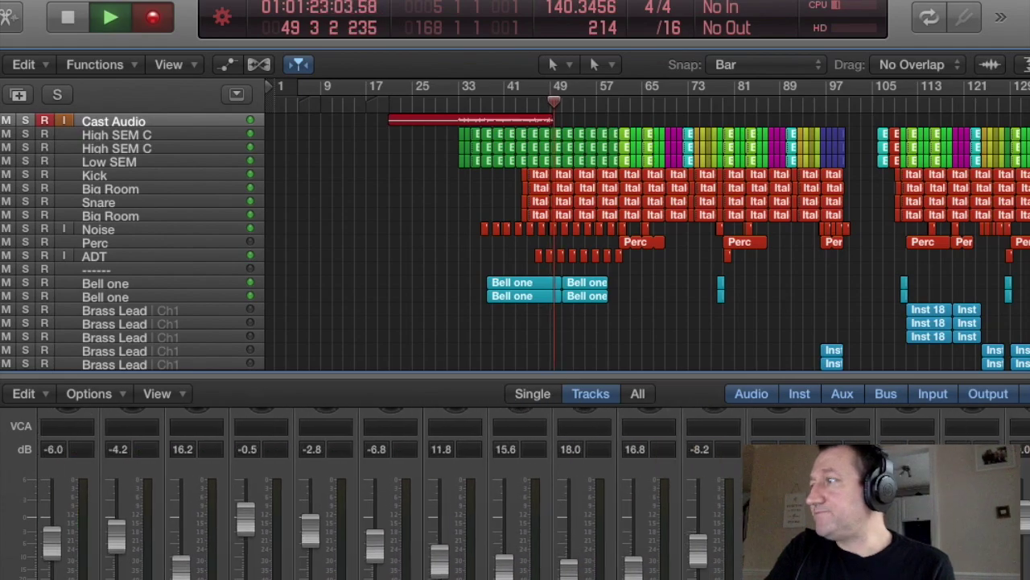
scroll(515, 499, right, 2)
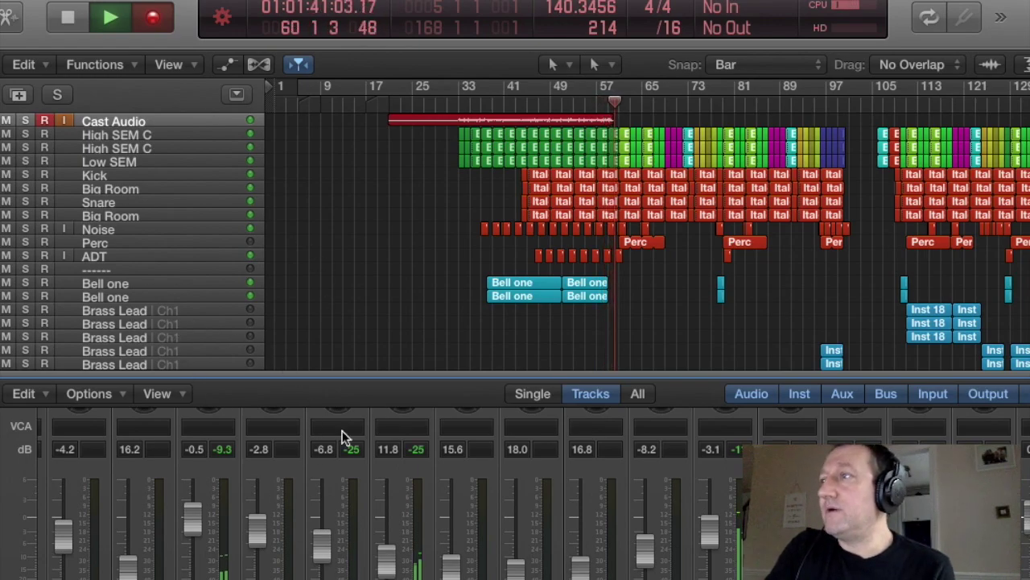
scroll(493, 468, left, 5)
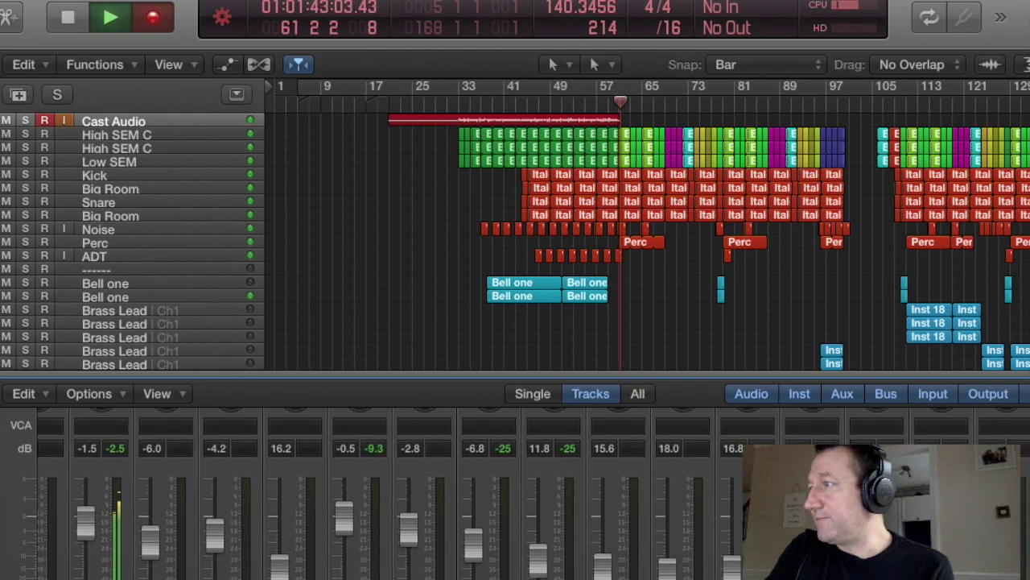
scroll(370, 499, right, 3)
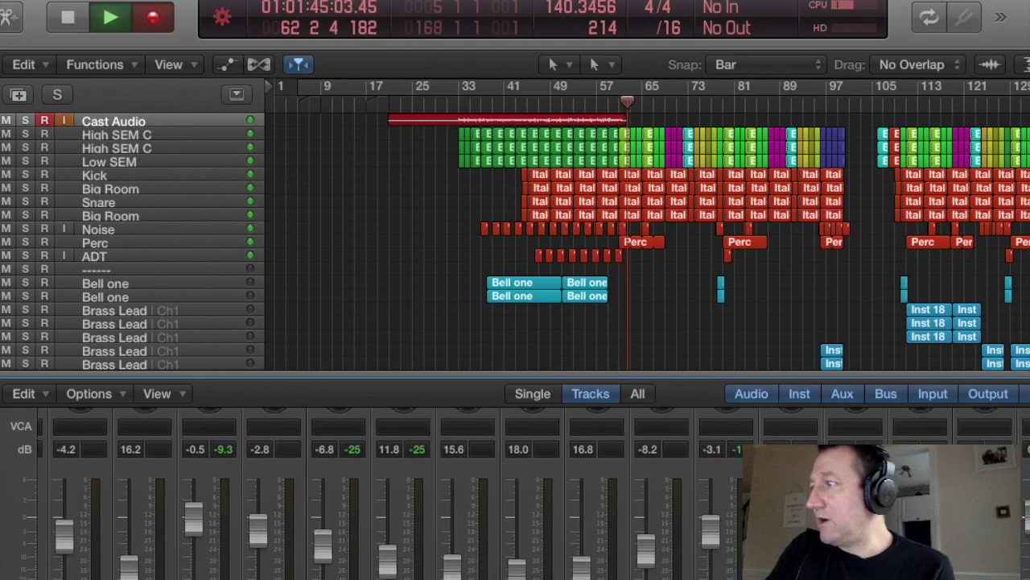
scroll(370, 499, left, 2)
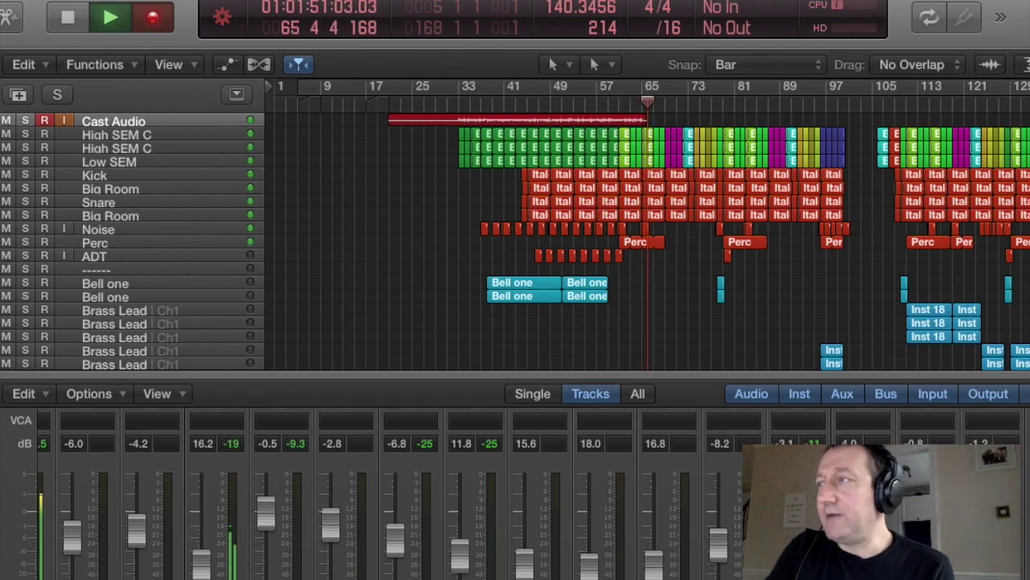
drag(476, 578, 620, 1)
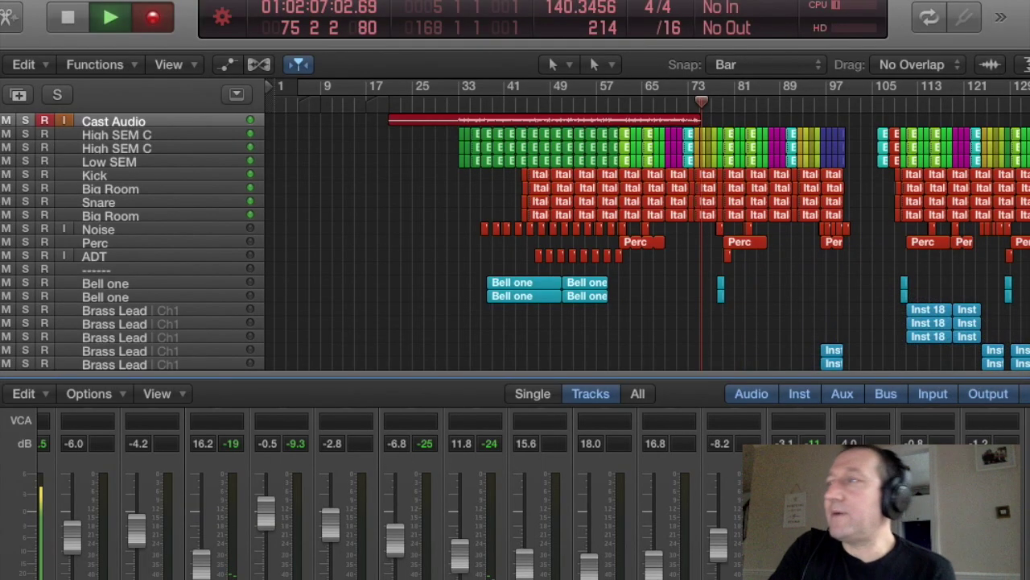
scroll(386, 499, left, 2)
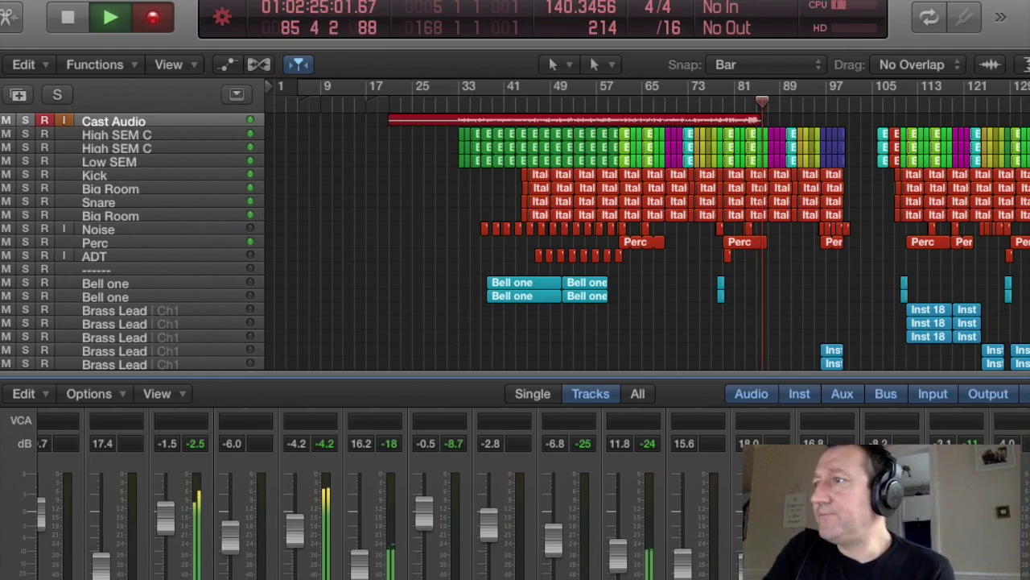
scroll(451, 527, right, 4)
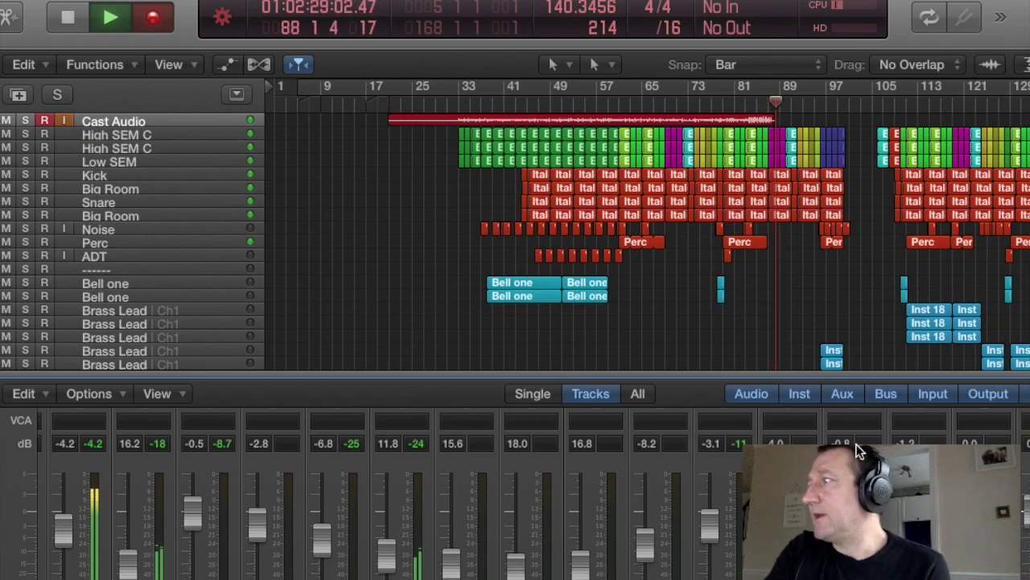
- Show the Minimoog plug-in window with its LM_Bass-01 preset enlarged to fill the screen
key(v)
drag(637, 278, 109, 0)
key(v)
key(v)
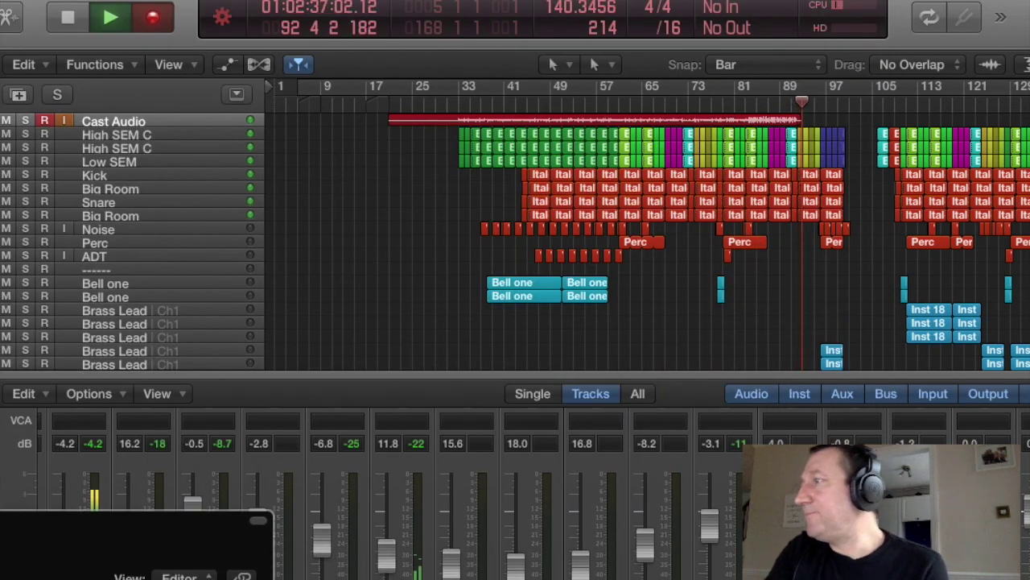
key(v)
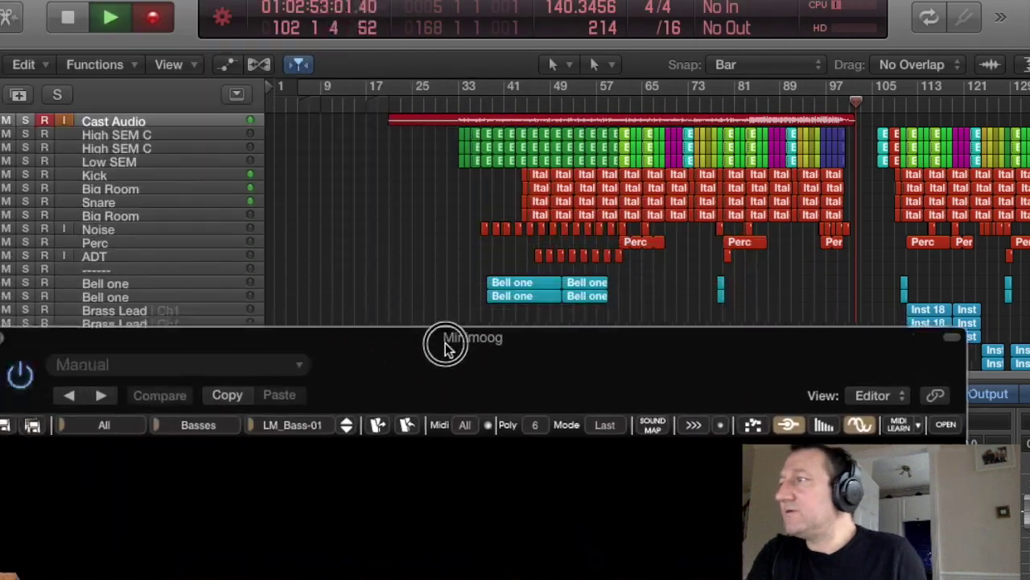
- Select the second Minimoog track, then close its plug-in header and the Mini V window
scroll(218, 276, down, 3)
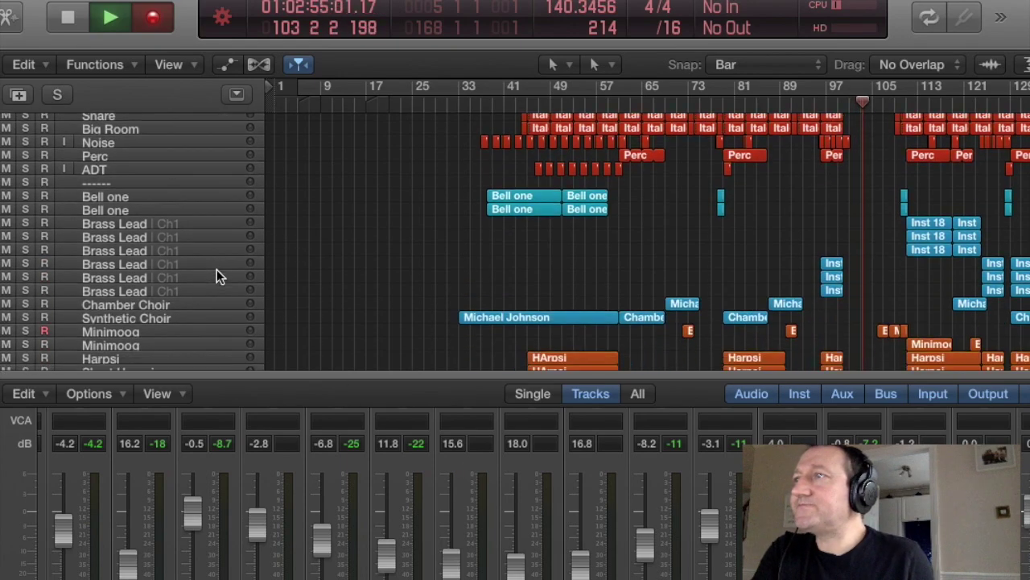
click(133, 343)
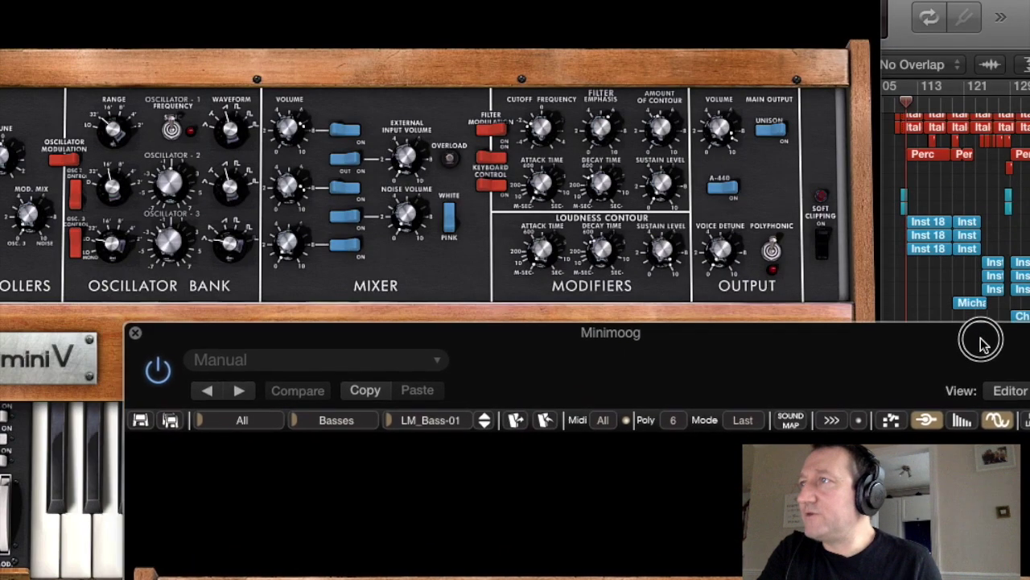
drag(195, 343, 493, 556)
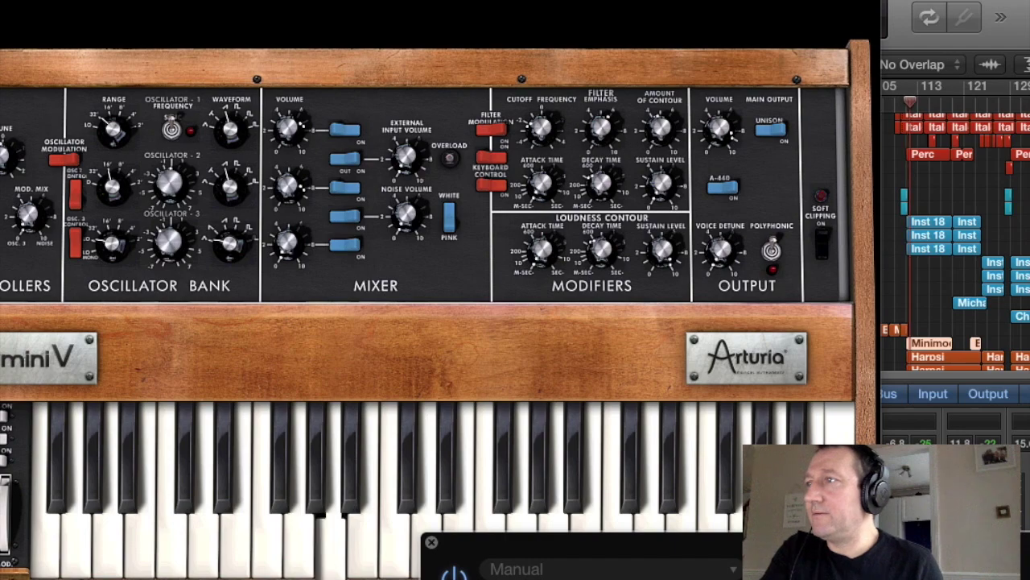
click(431, 542)
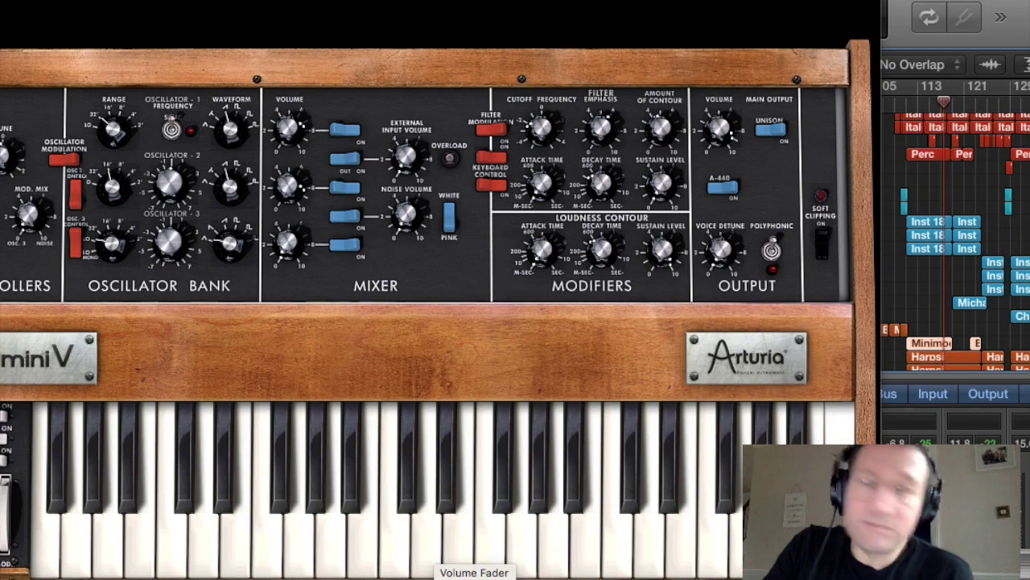
key(v)
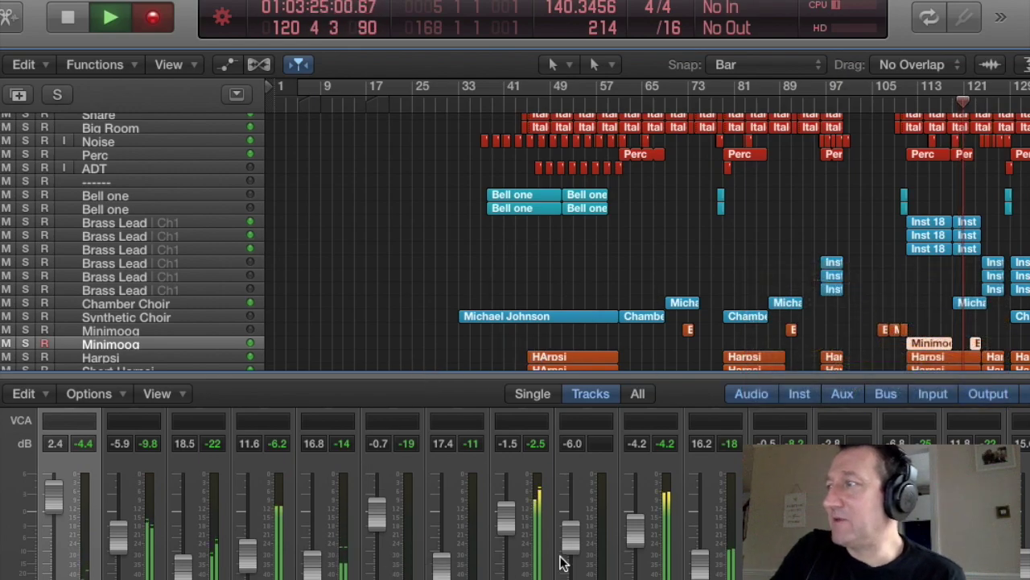
scroll(562, 564, right, 10)
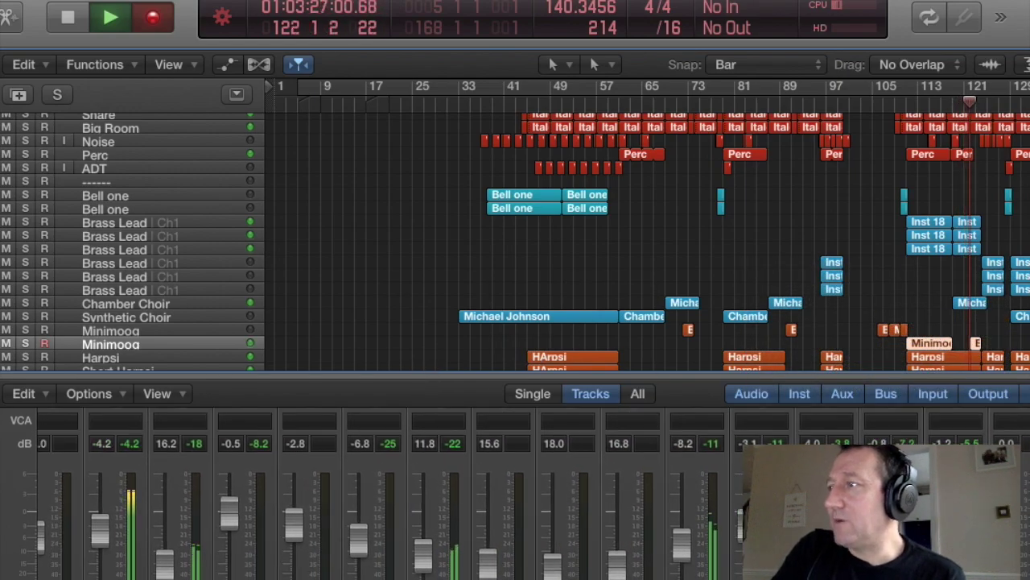
scroll(576, 306, up, 2)
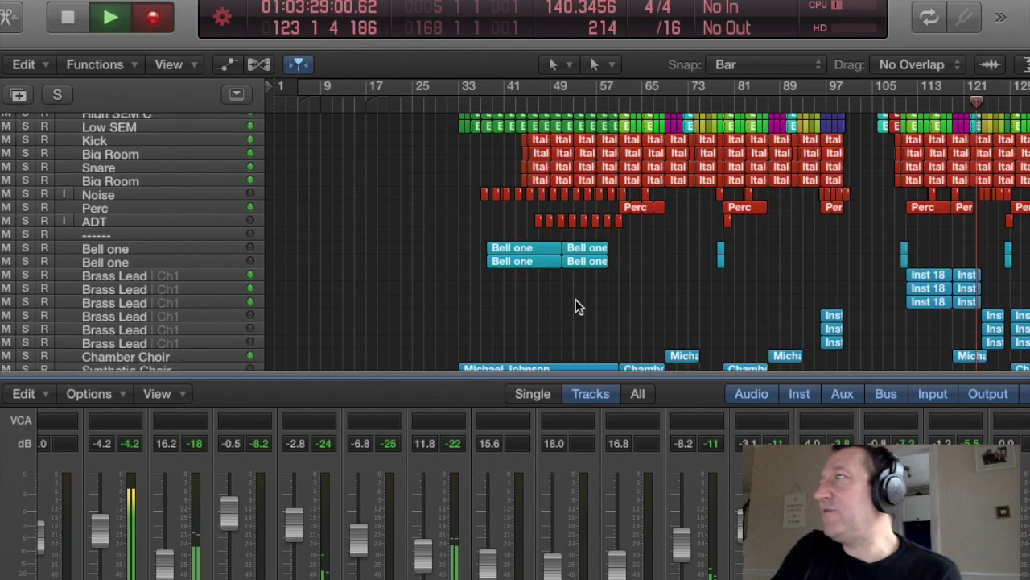
scroll(576, 306, up, 2)
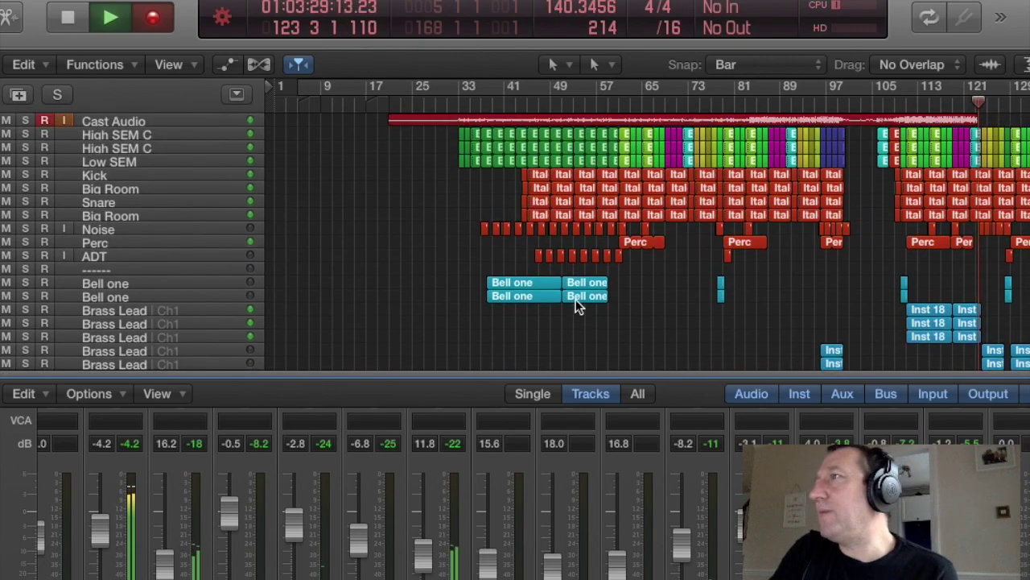
click(96, 230)
scroll(110, 234, down, 3)
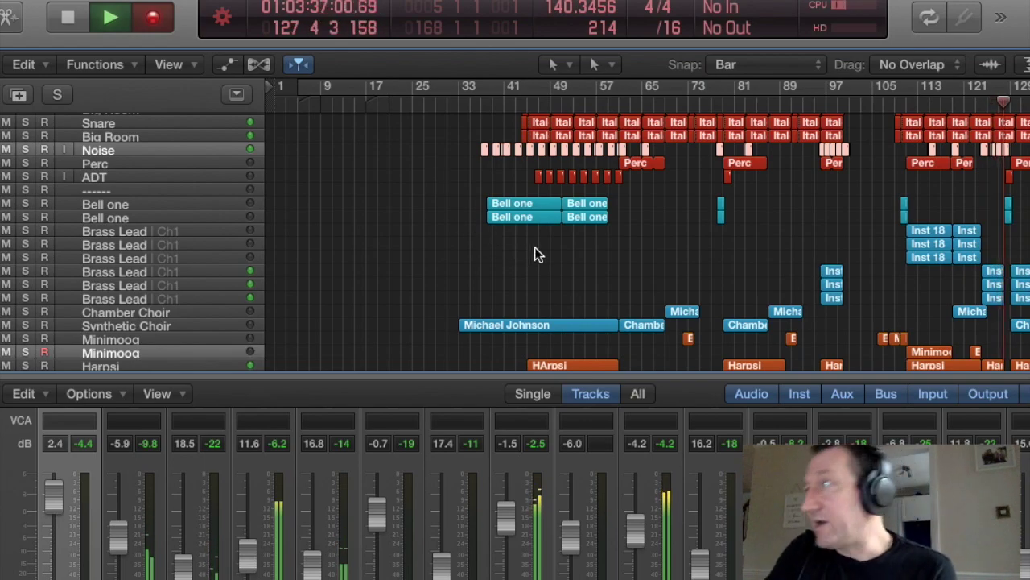
scroll(479, 258, right, 5)
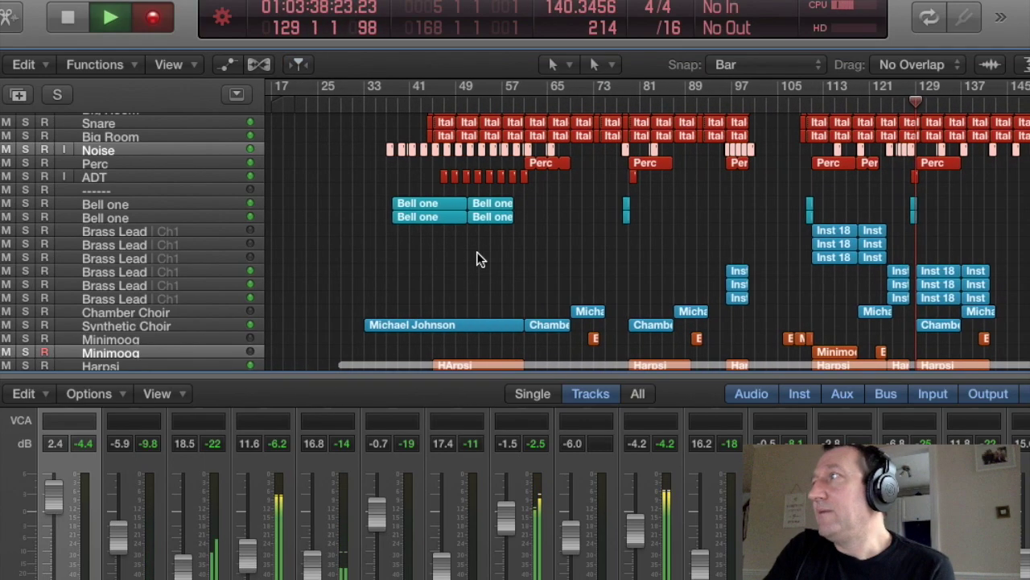
scroll(478, 258, right, 5)
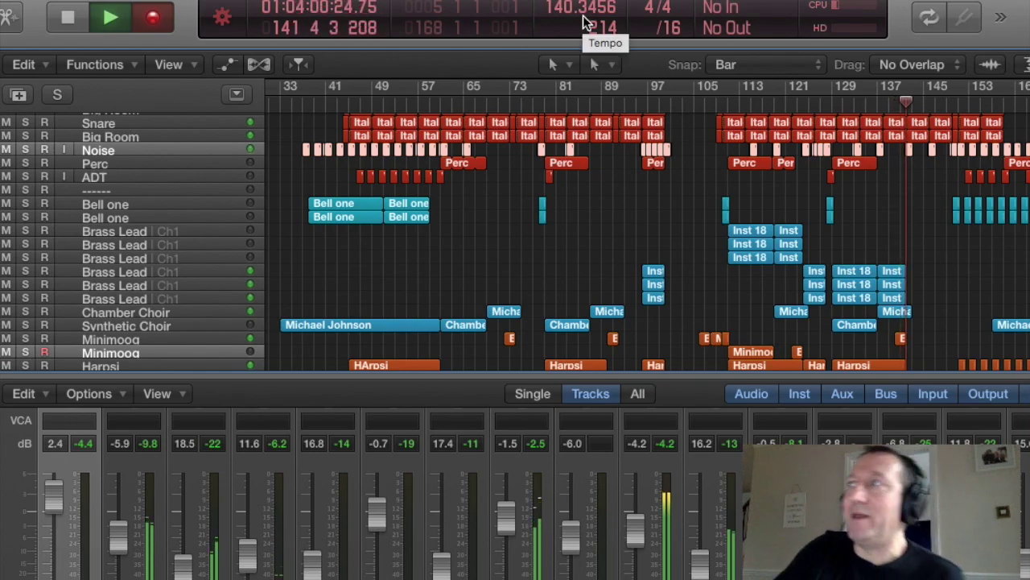
scroll(650, 249, right, 5)
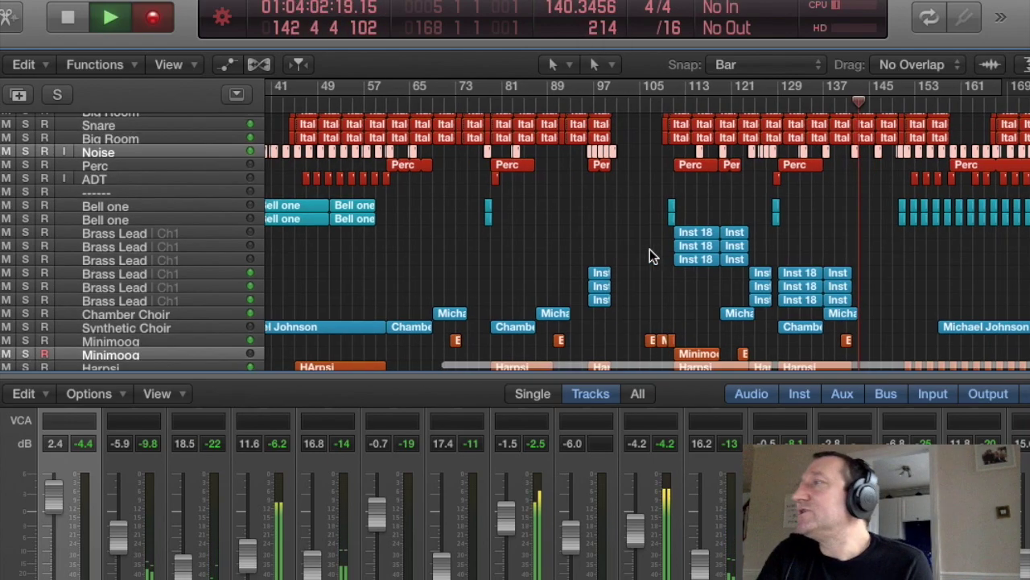
scroll(650, 248, down, 8)
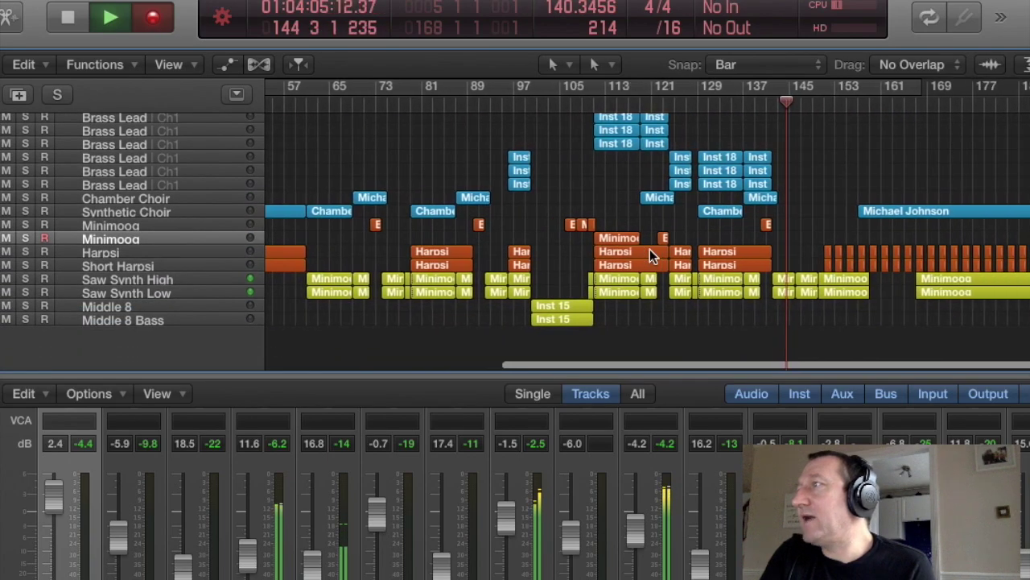
click(175, 214)
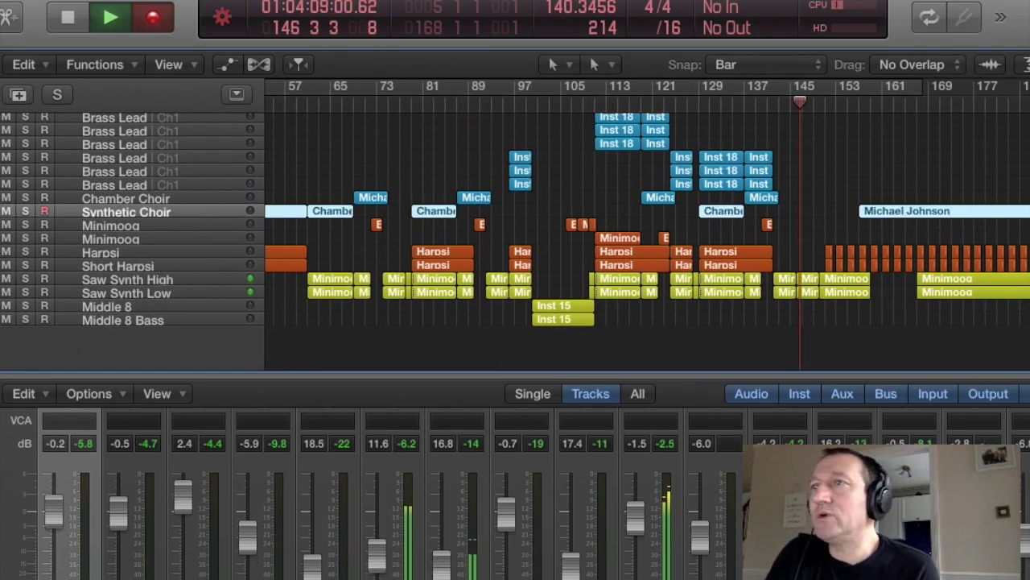
key(v)
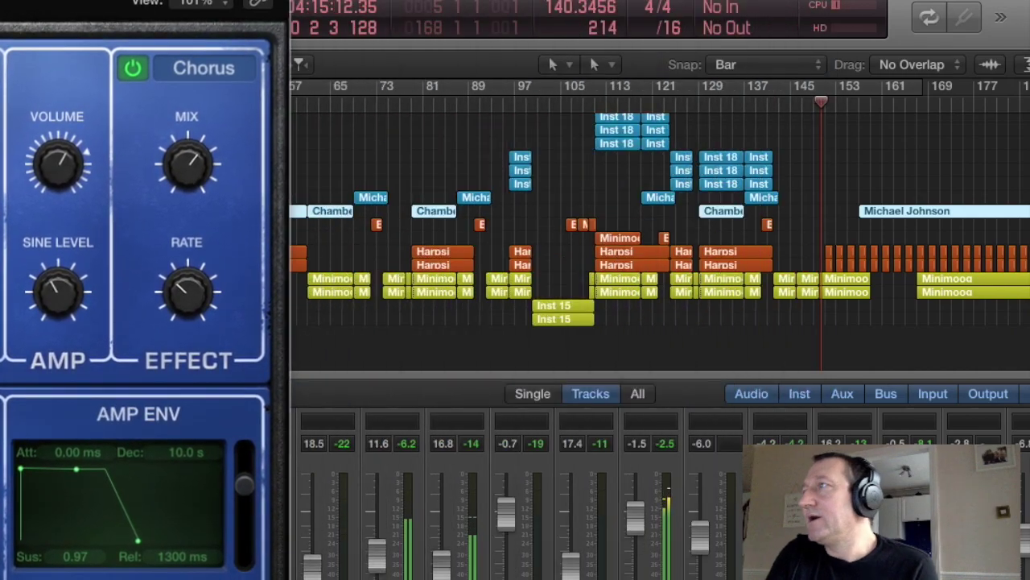
drag(0, 0, 3, 461)
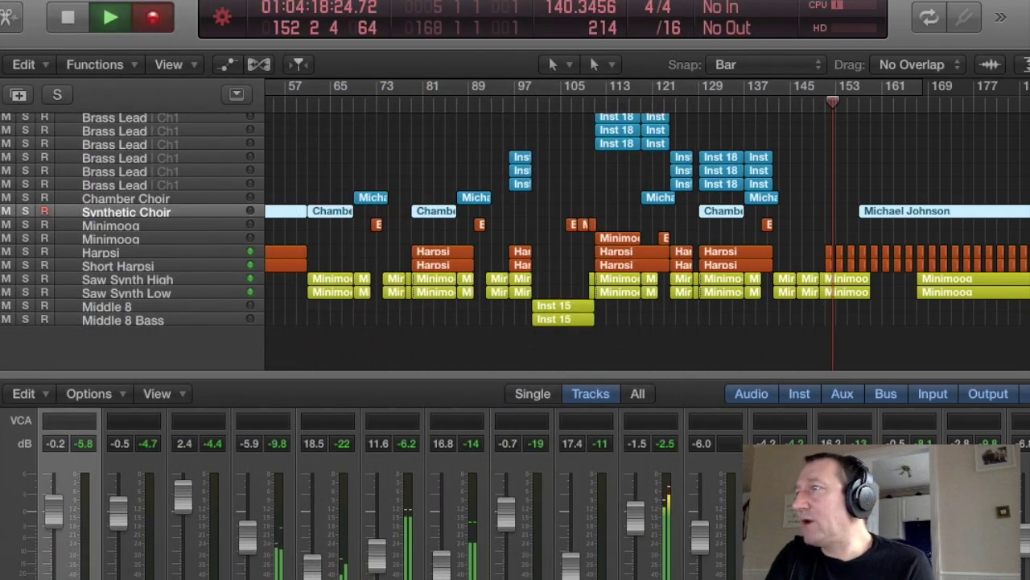
scroll(342, 527, left, 5)
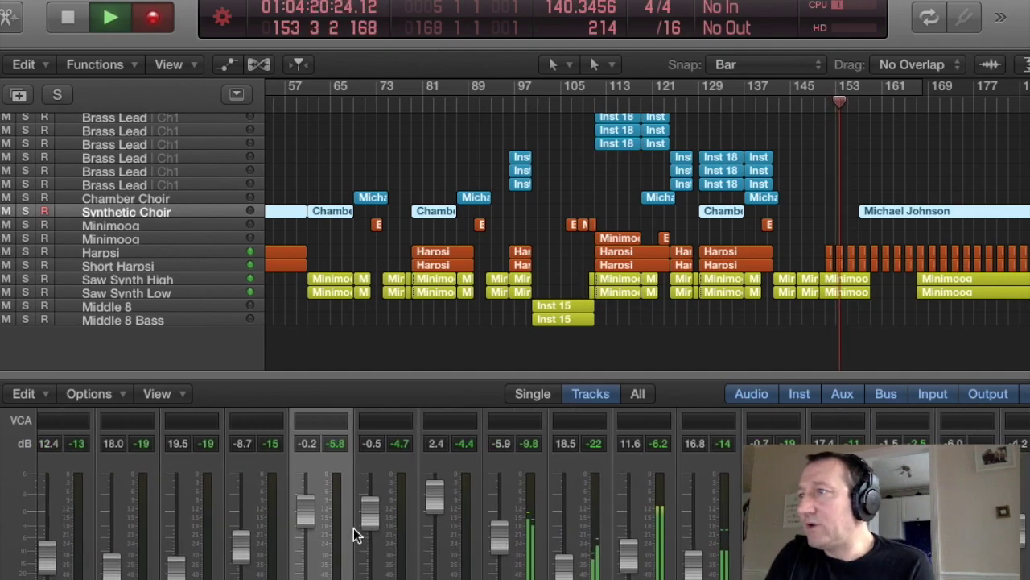
scroll(352, 526, right, 6)
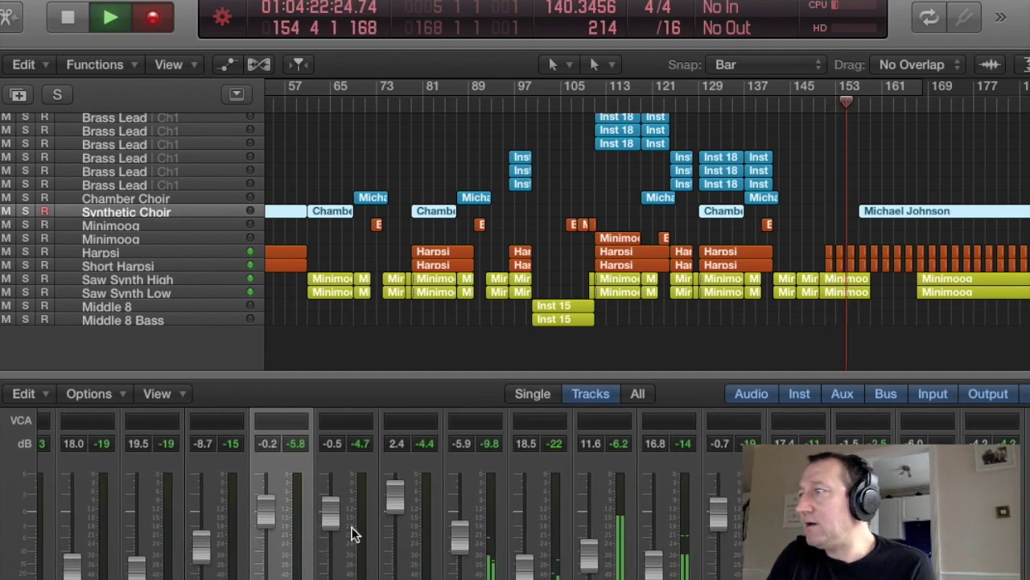
scroll(354, 533, right, 3)
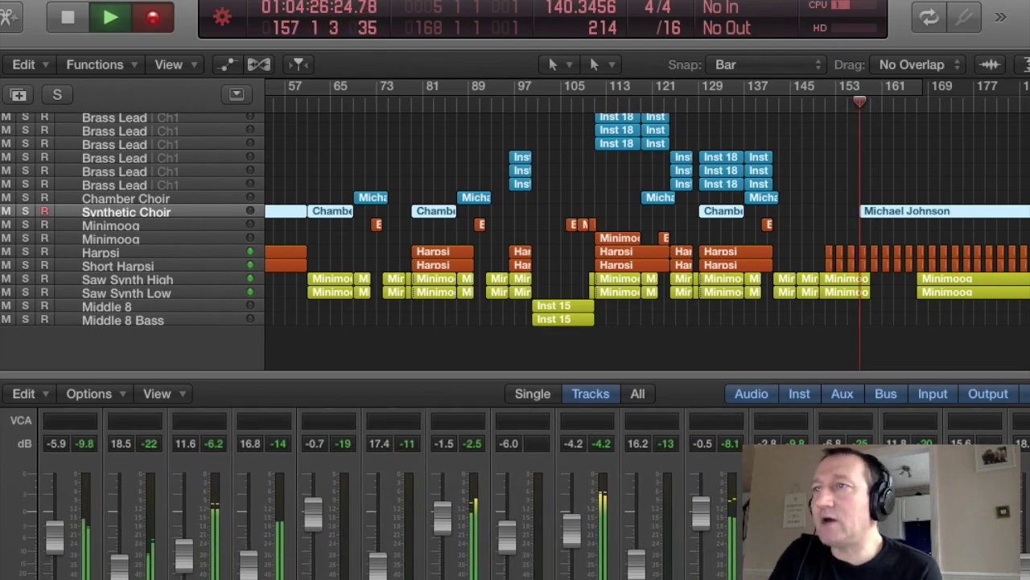
drag(0, 129, 242, 193)
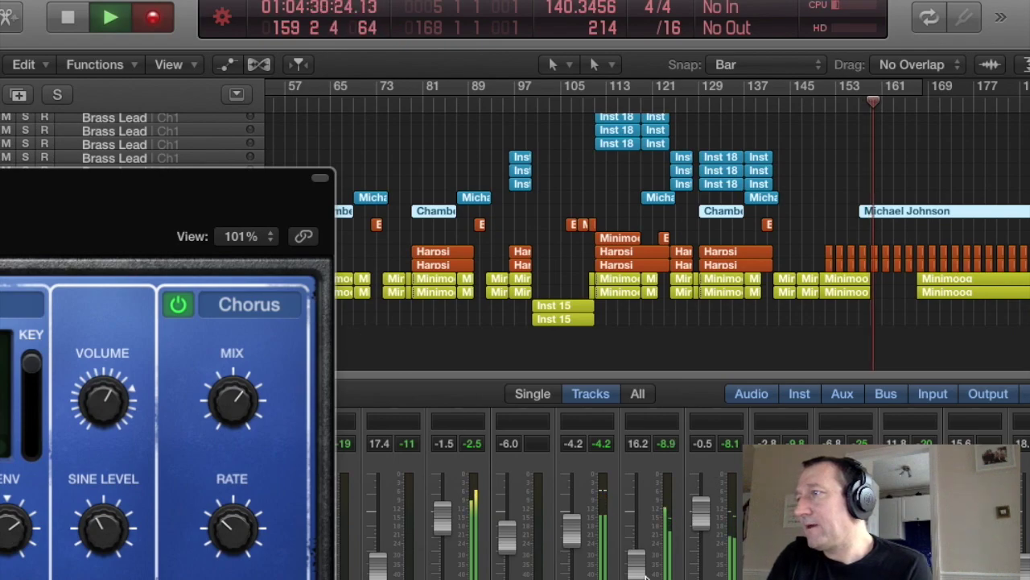
key(super+w)
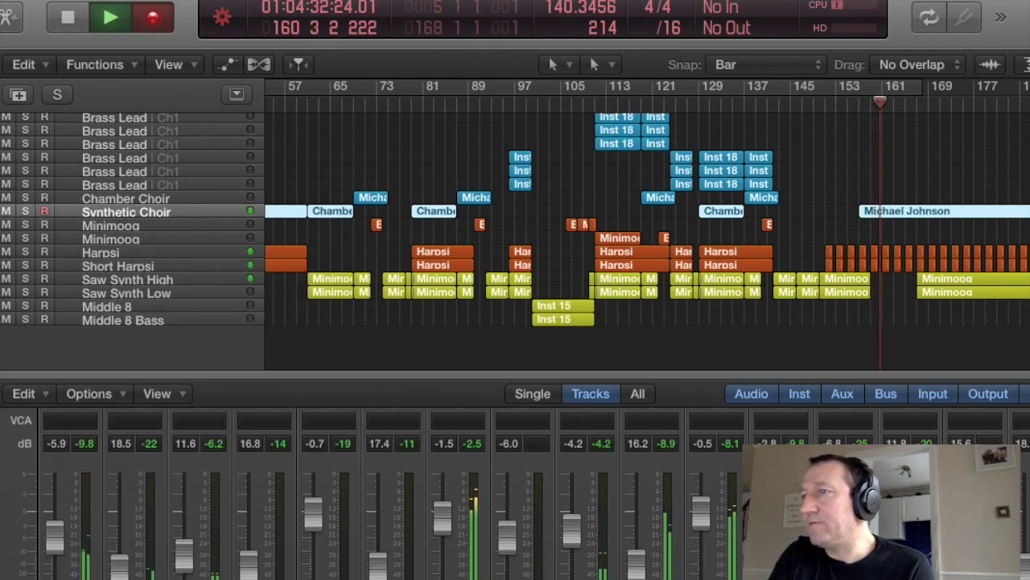
scroll(672, 563, left, 5)
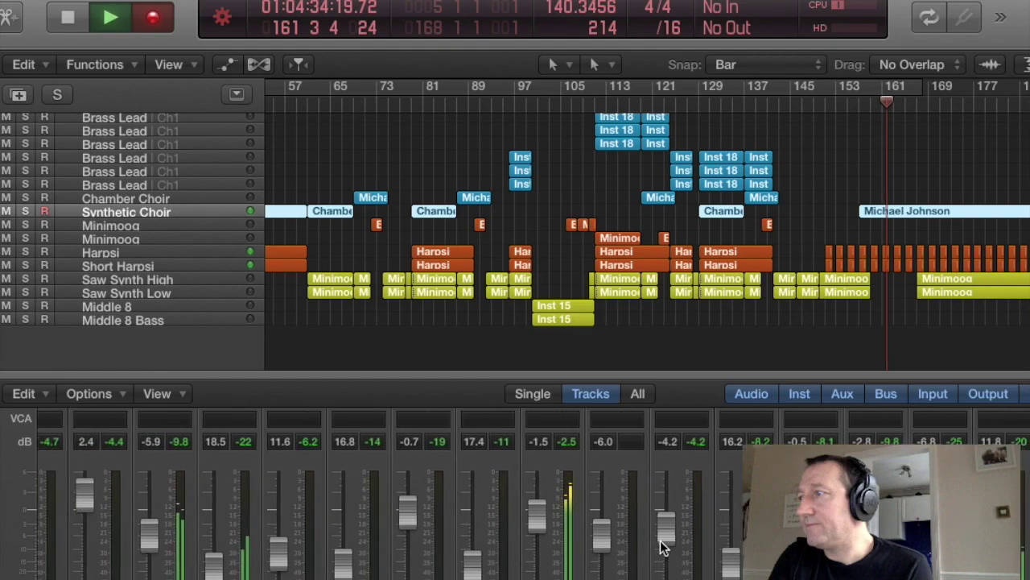
scroll(660, 547, right, 2)
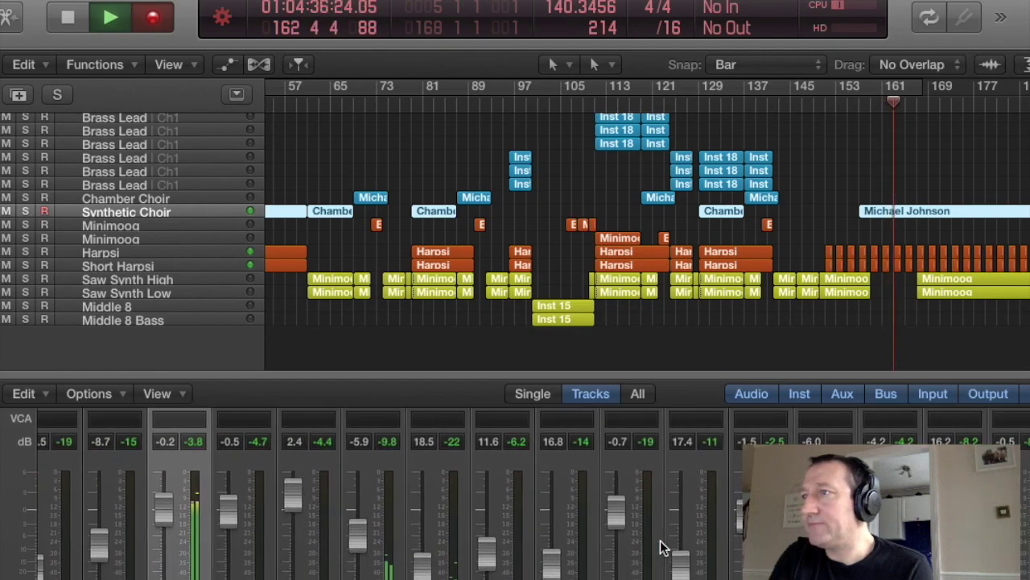
scroll(661, 547, right, 8)
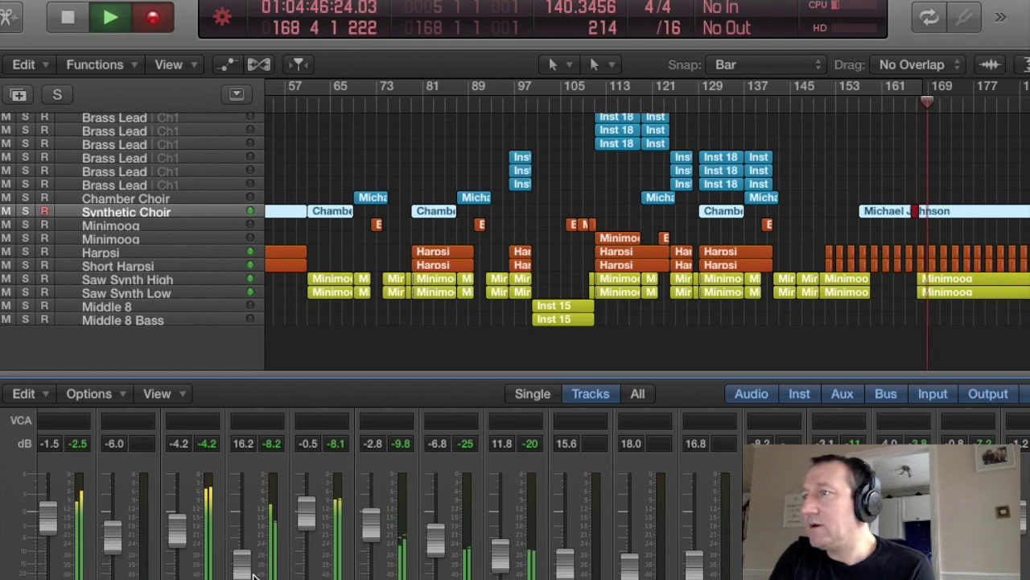
scroll(427, 556, right, 4)
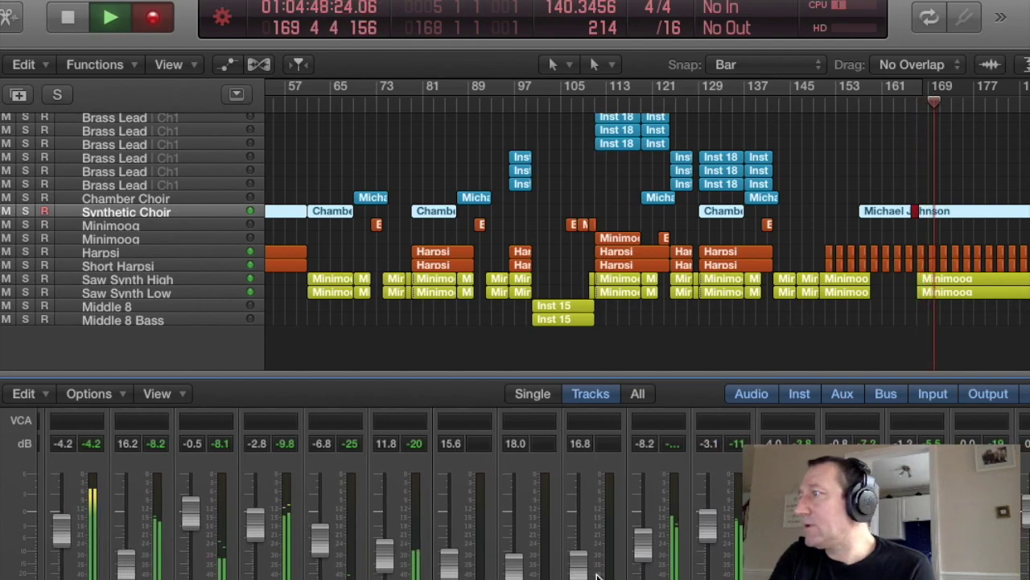
scroll(596, 555, left, 5)
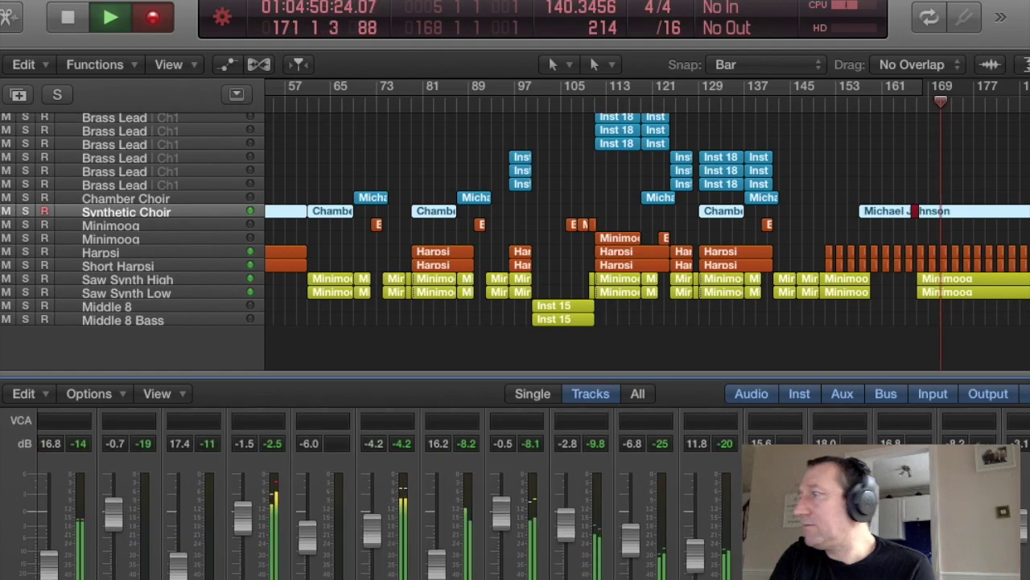
- Set the Synthetic Choir Retro Synth volume to 3 dB and vibrato to about 0.23 semitones
key(v)
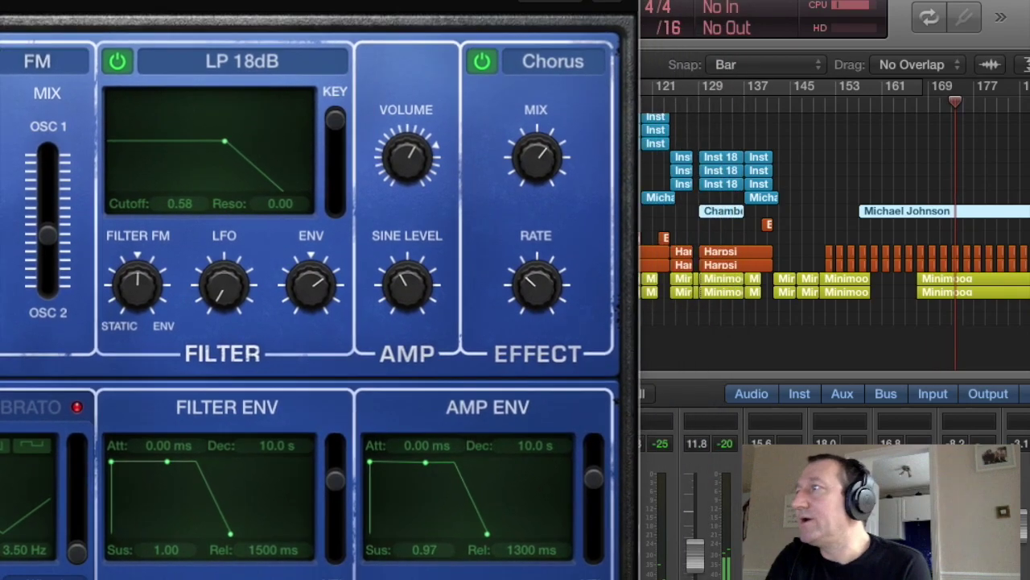
drag(0, 0, 271, 1)
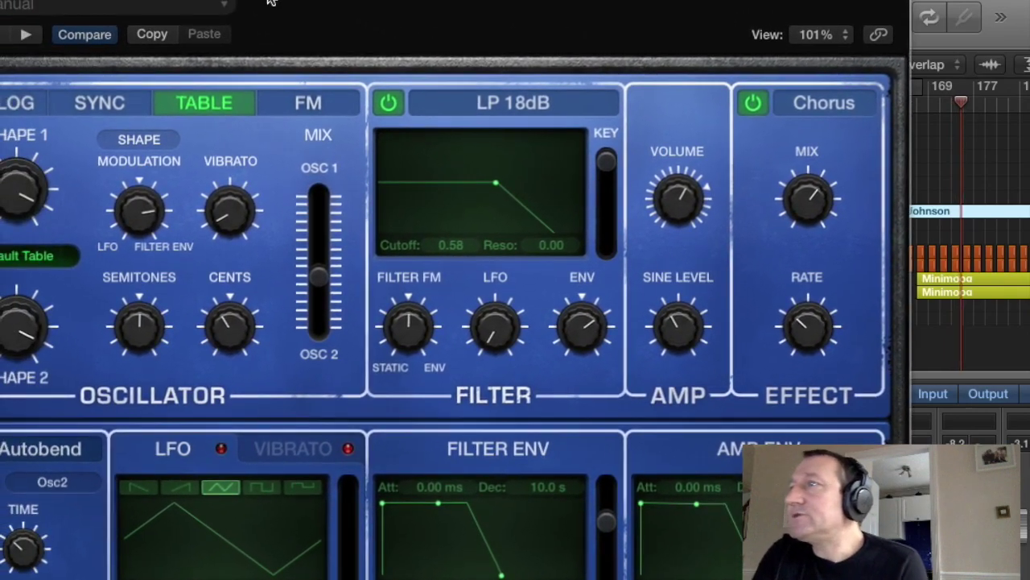
mouse_move(665, 202)
mouse_down()
mouse_move(665, 170)
mouse_move(678, 208)
mouse_up()
drag(230, 207, 230, 182)
drag(314, 0, 369, 374)
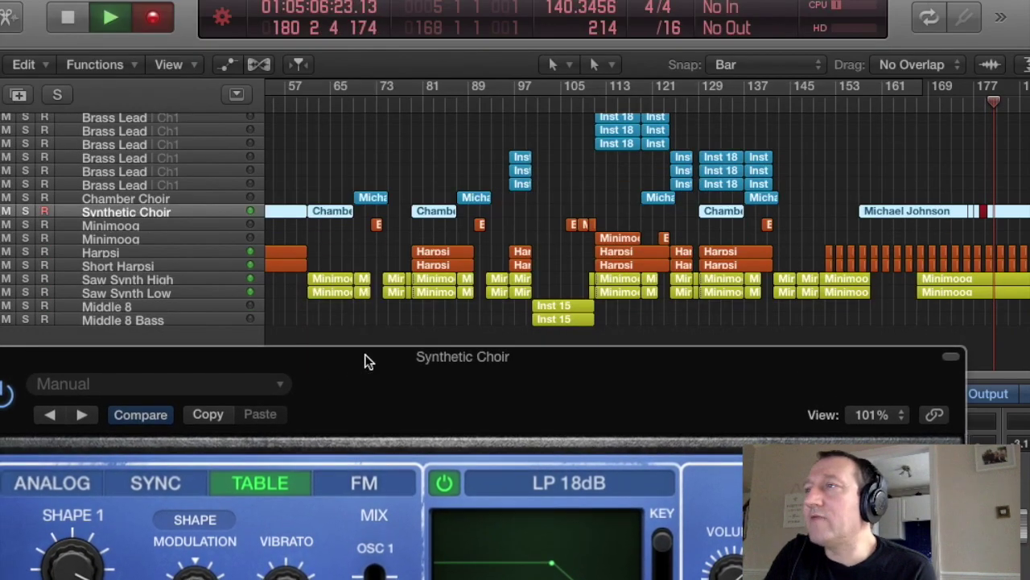
- Close the Synthetic Choir synth window and scroll back up the track list
key(super+w)
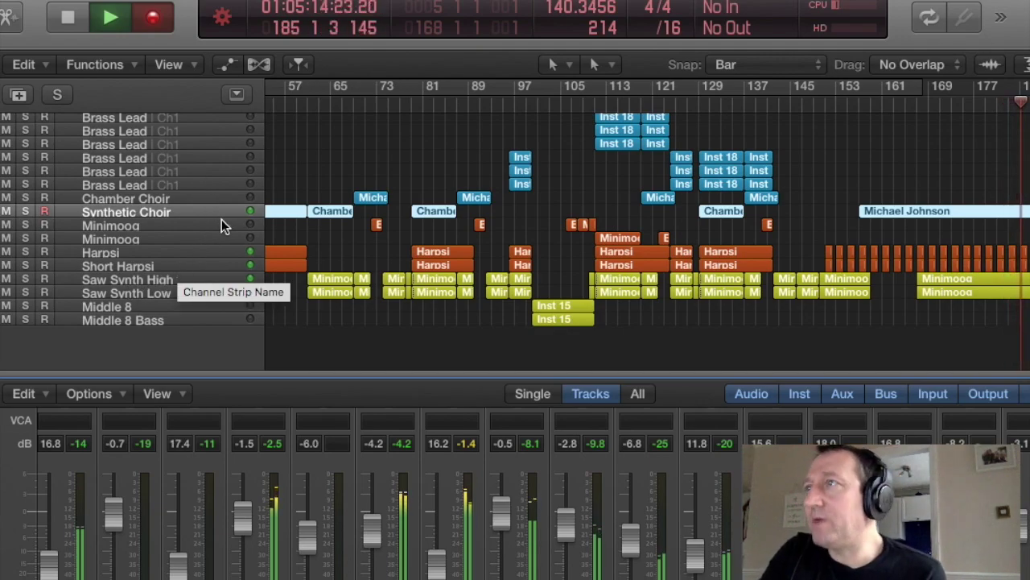
scroll(479, 209, up, 5)
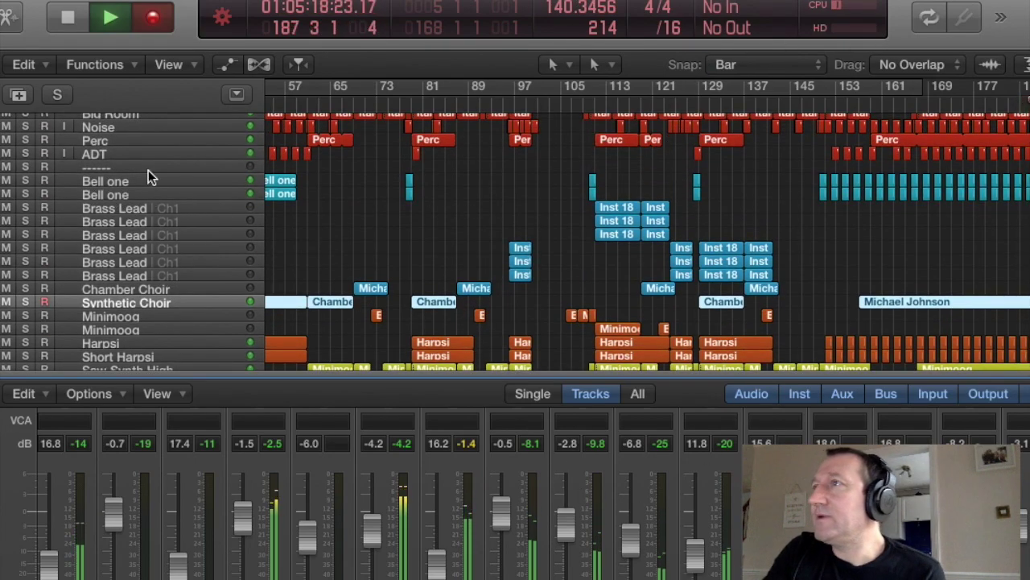
scroll(148, 170, up, 1)
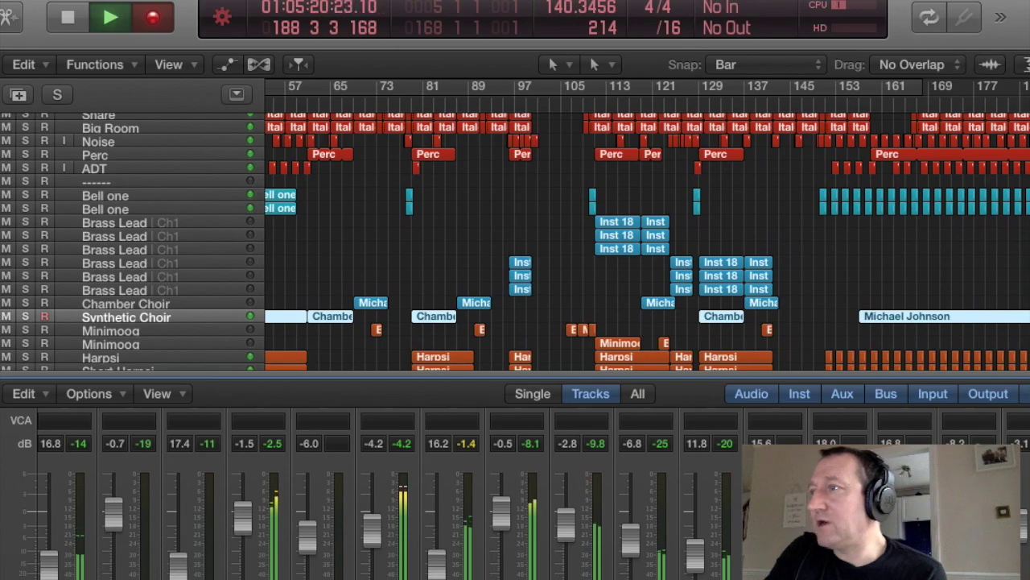